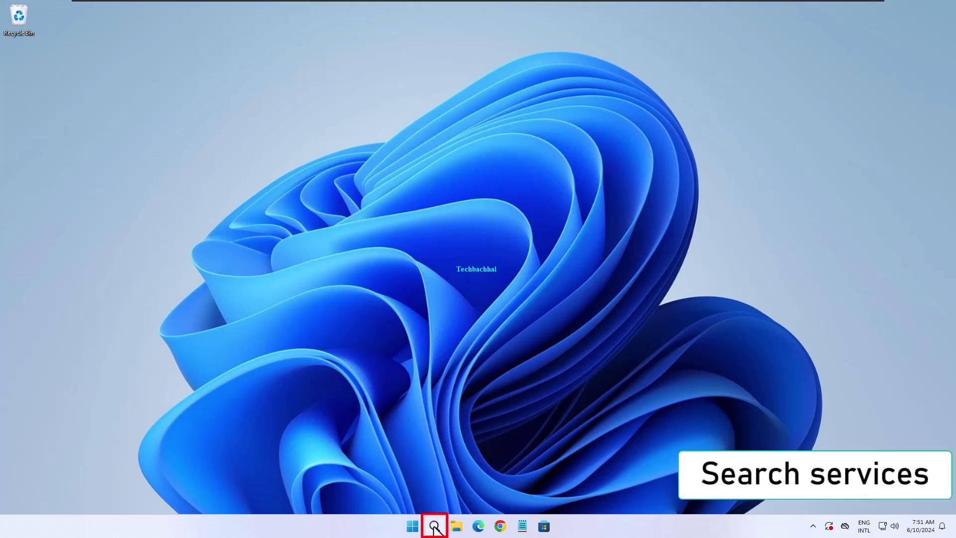
Step: Search Windows for 'services' and open the Services console
click(435, 527)
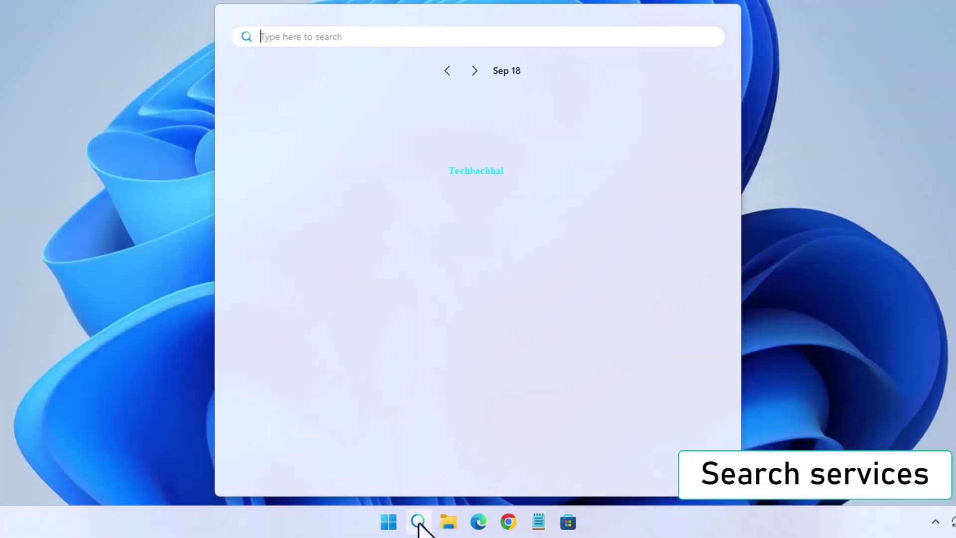
text(services)
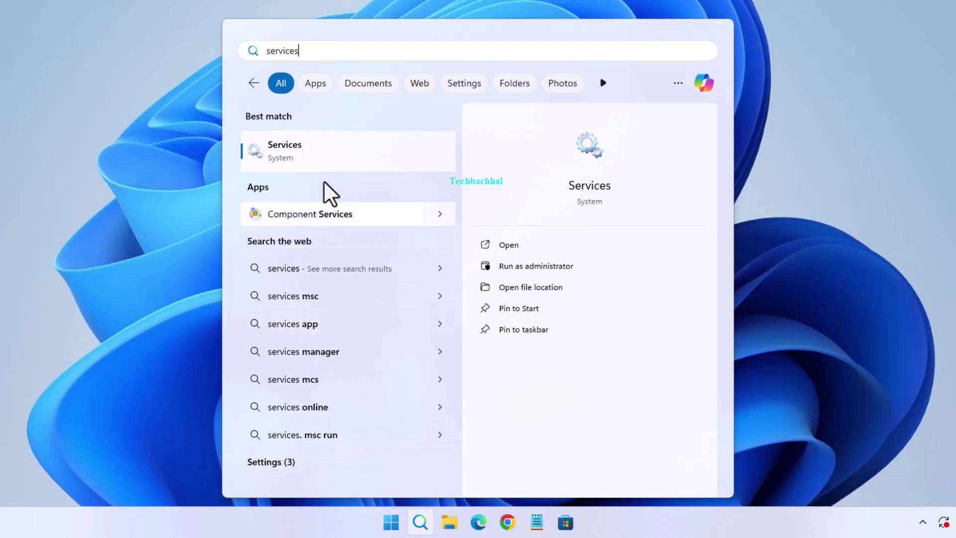
click(299, 150)
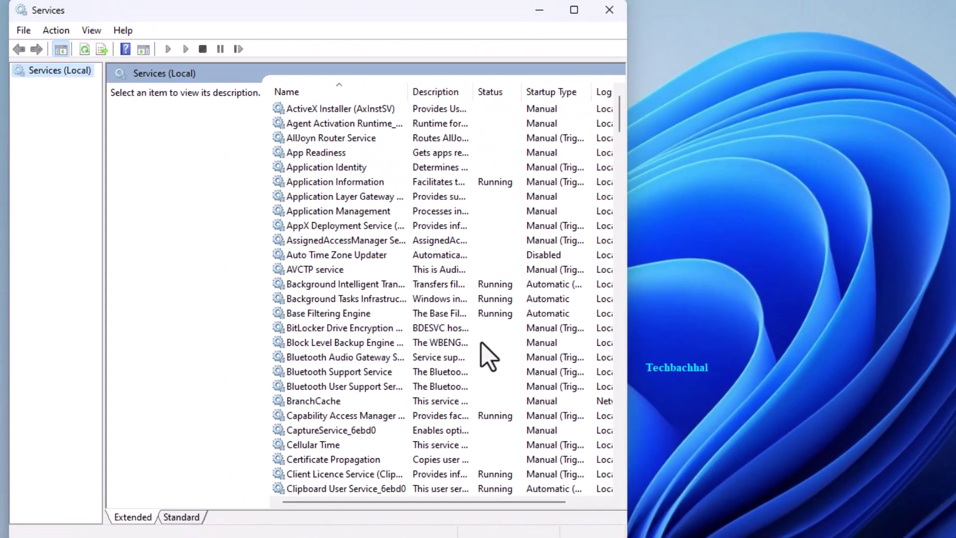
Step: Set the Application Identity service to Automatic startup, start it, and close its properties
double_click(302, 169)
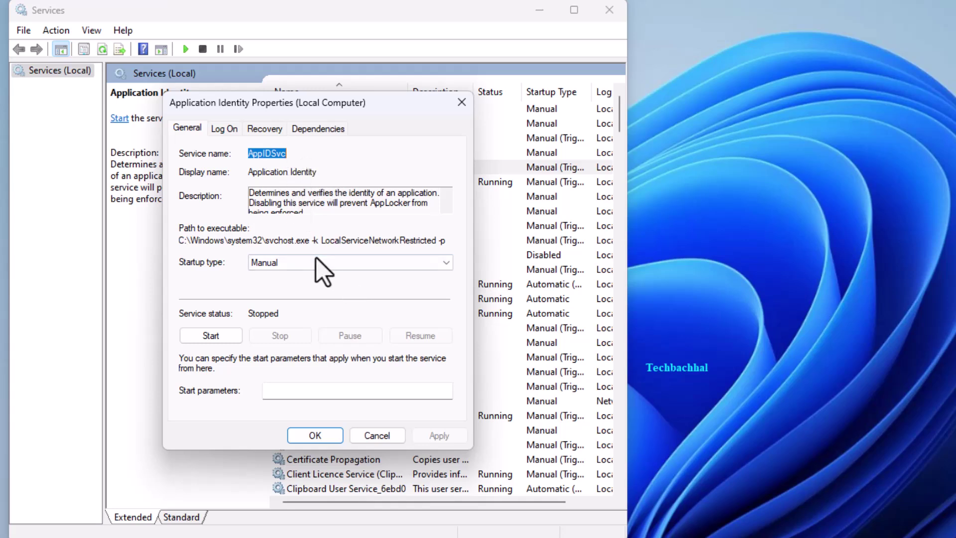
click(301, 264)
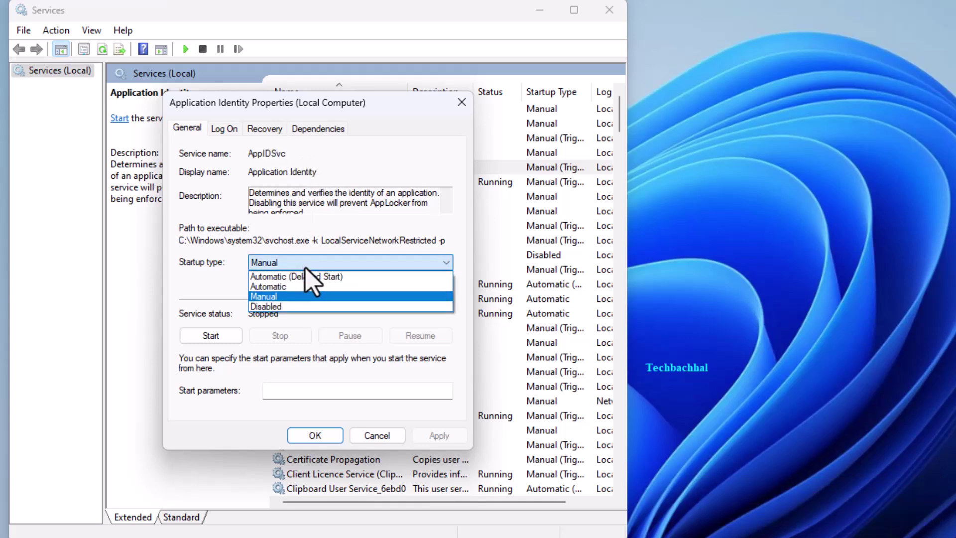
click(290, 288)
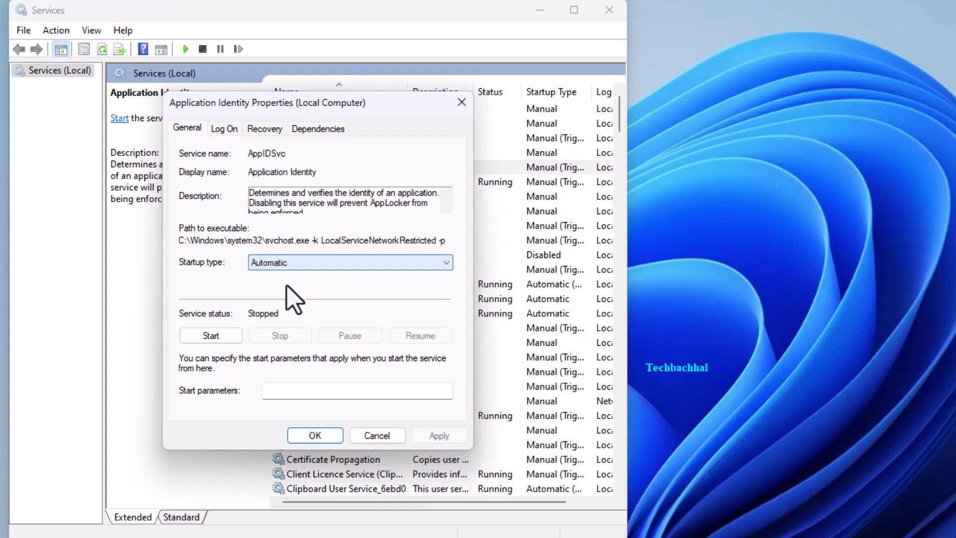
click(212, 337)
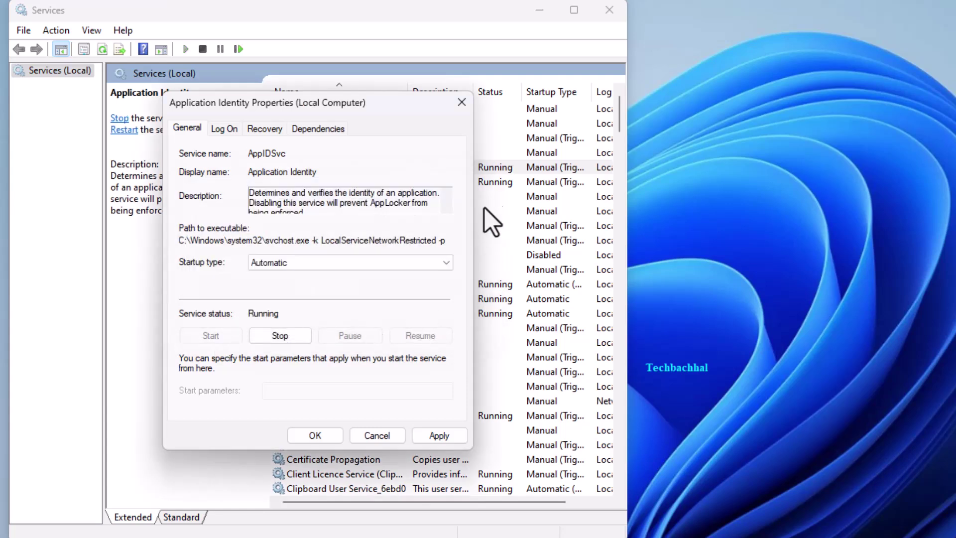
click(461, 102)
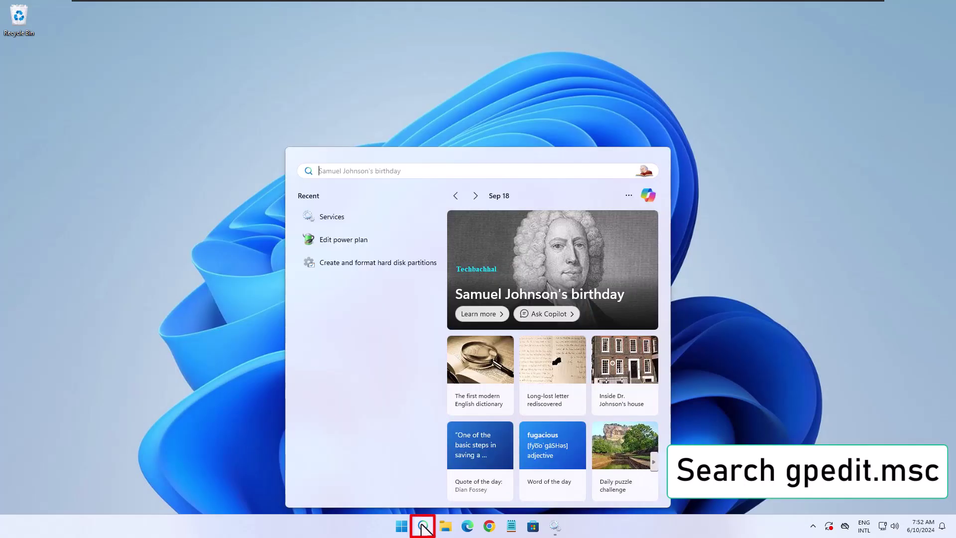
Step: Search for 'gpedit.msc' and launch the Local Group Policy Editor
text(gpedi)
text(t.msc)
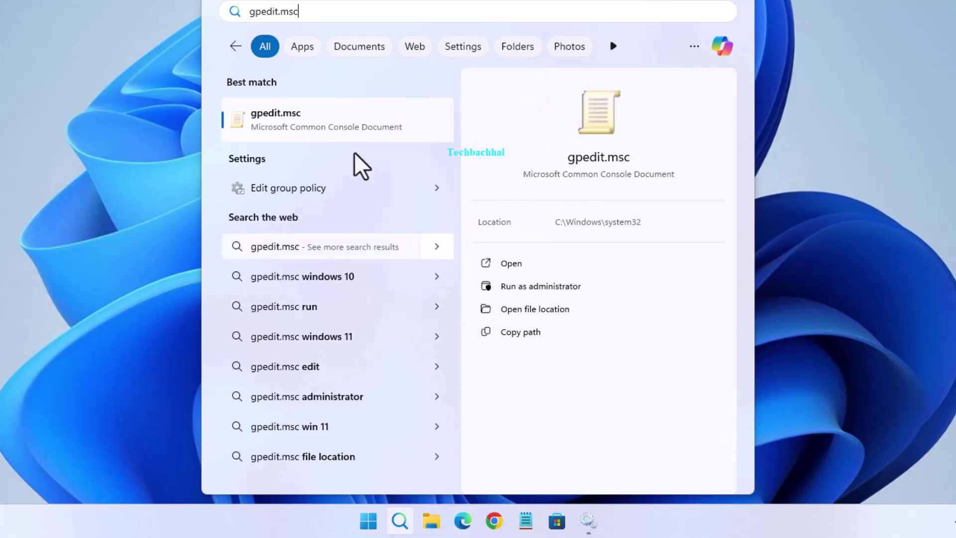
click(325, 122)
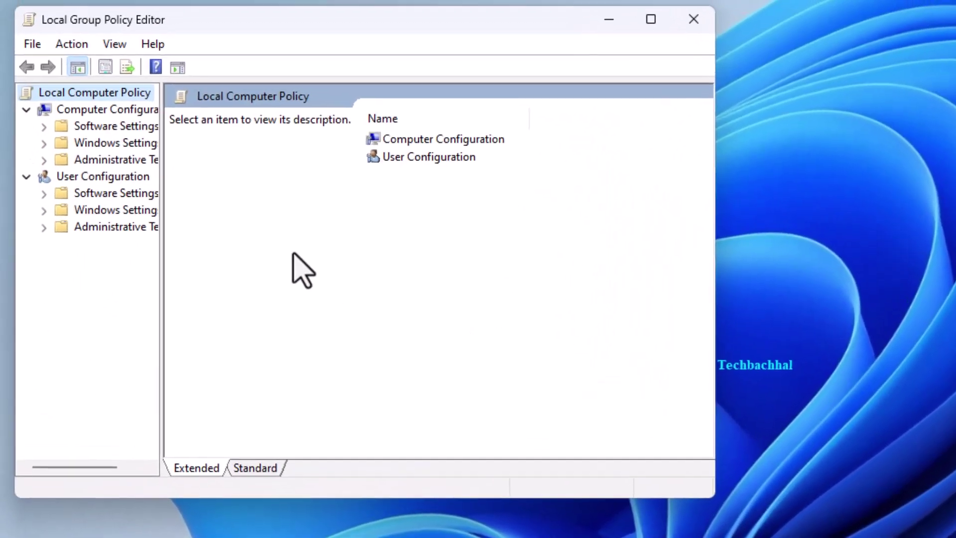
Step: Expand Computer Configuration's Windows Settings and Security Settings down to AppLocker
click(0, 74)
click(0, 74)
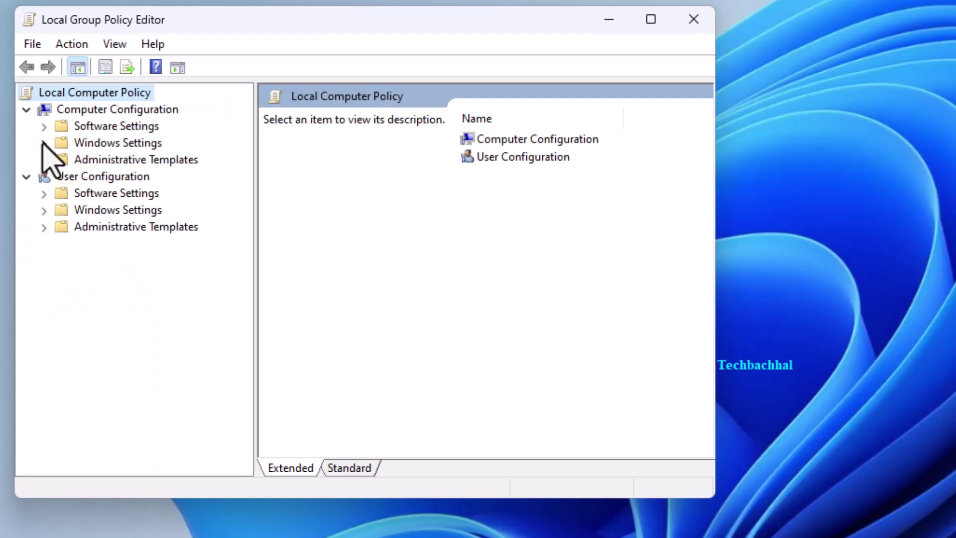
click(42, 142)
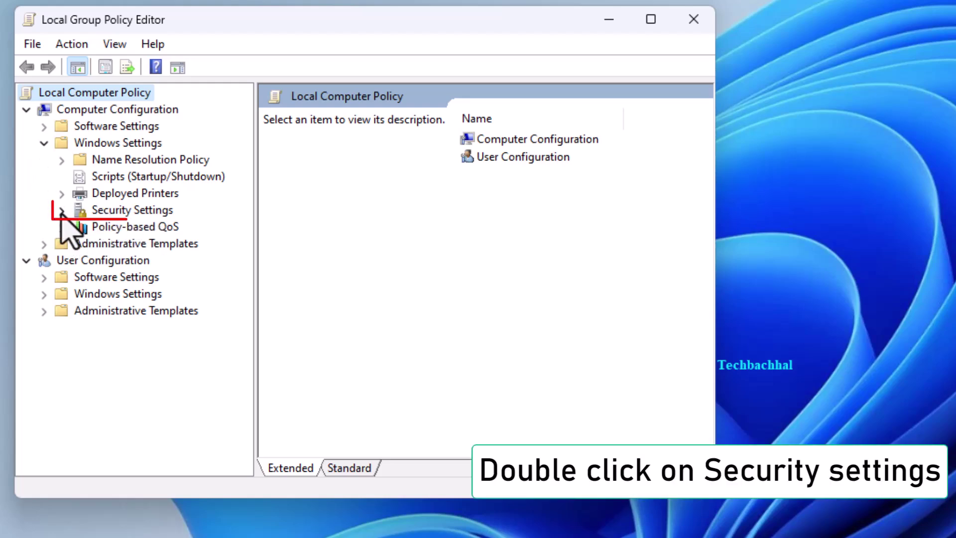
double_click(59, 212)
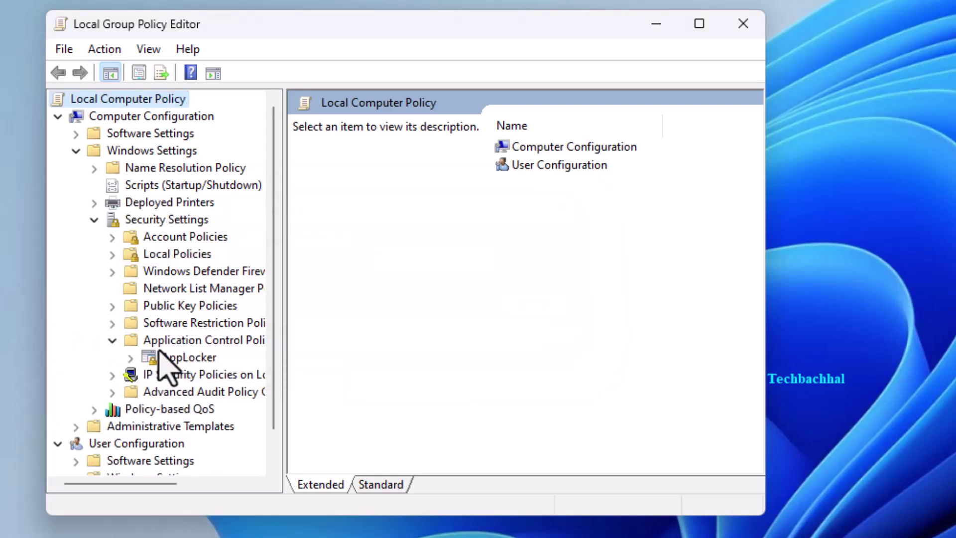
double_click(133, 361)
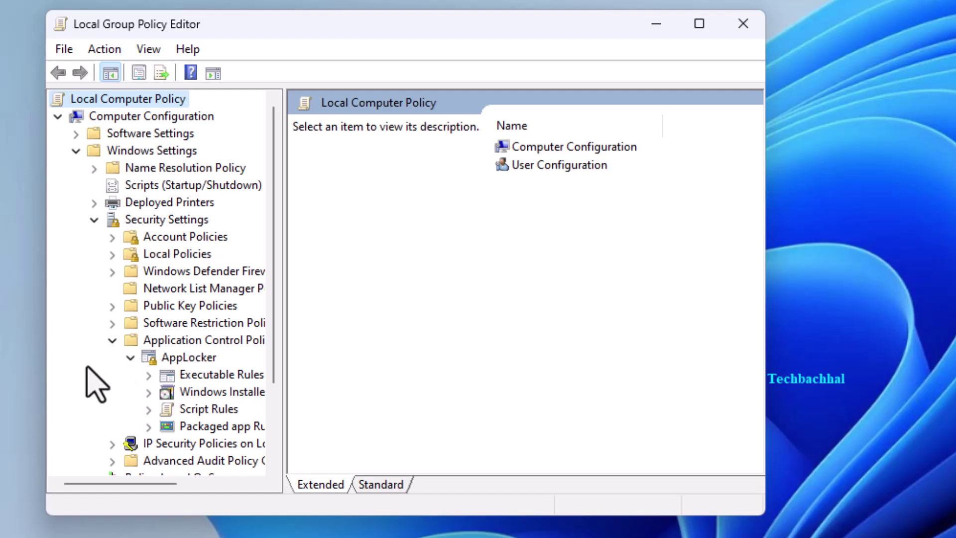
Step: Create the default Packaged app Rules allowing Everyone to run signed packaged apps
click(229, 426)
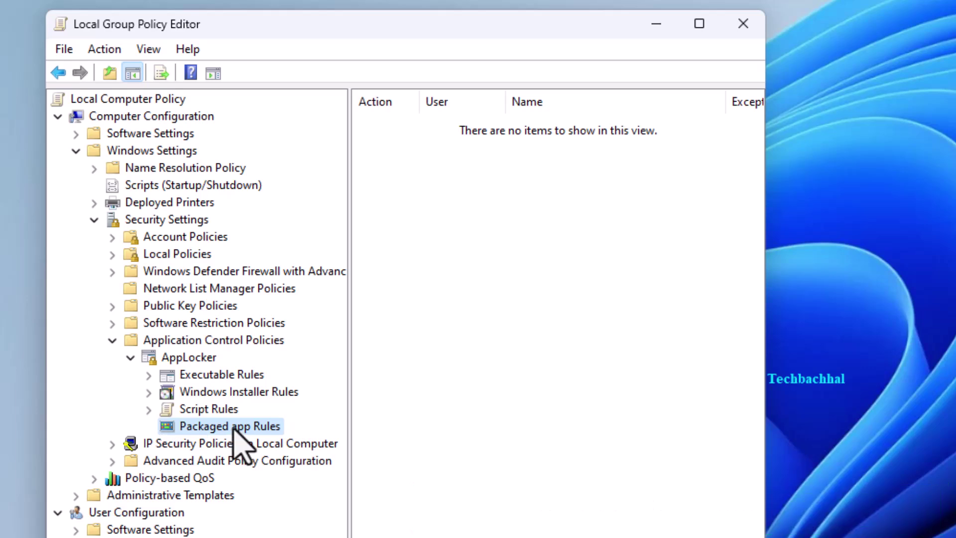
right_click(230, 427)
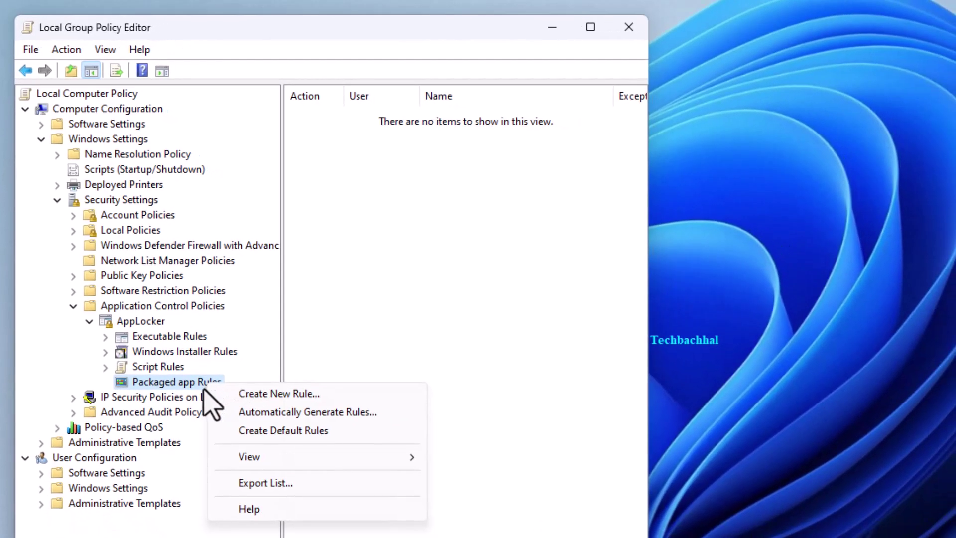
click(312, 431)
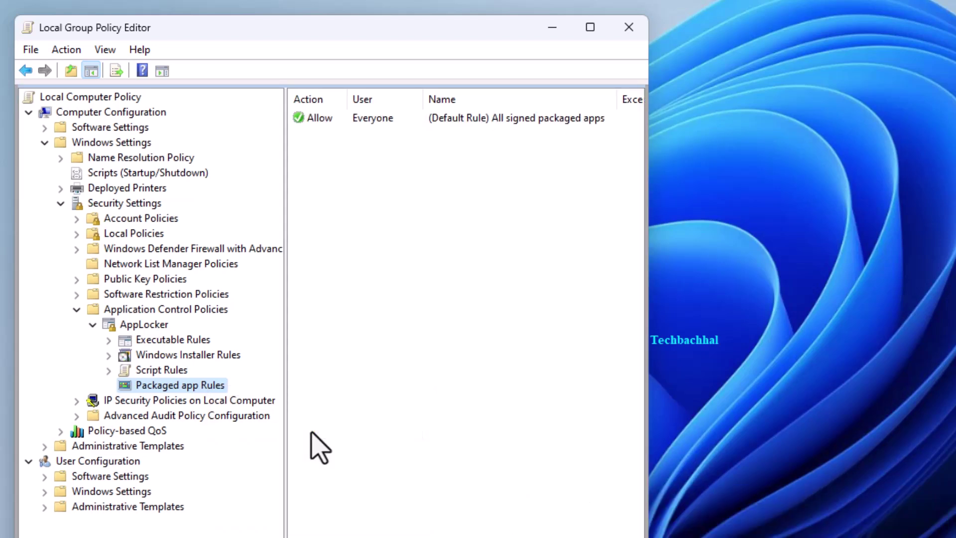
Step: Create the three default Executable Rules, including all files for administrators
click(190, 340)
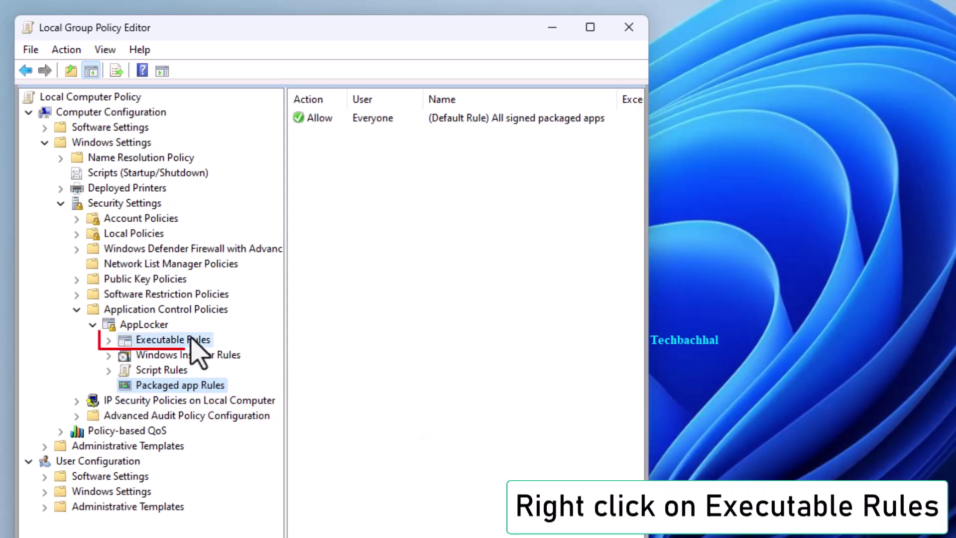
right_click(191, 340)
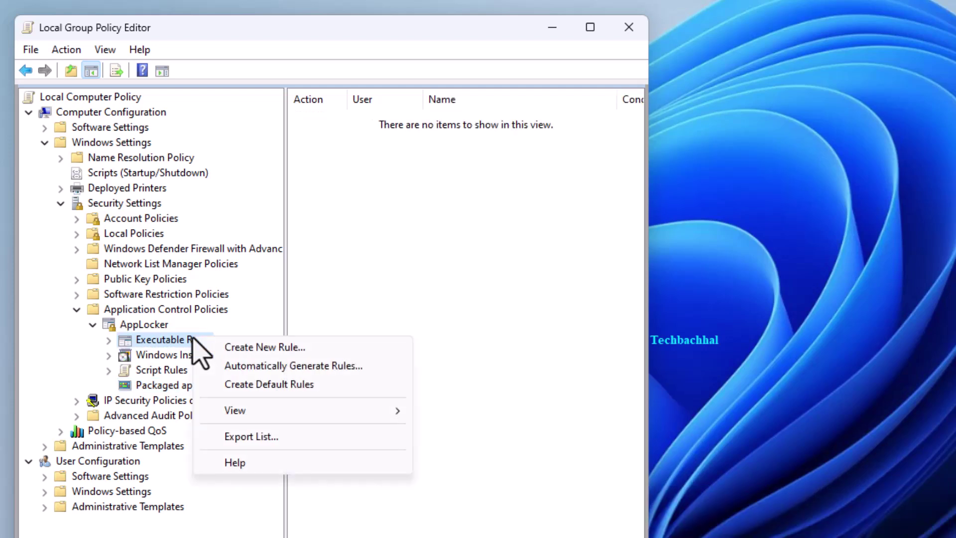
click(293, 385)
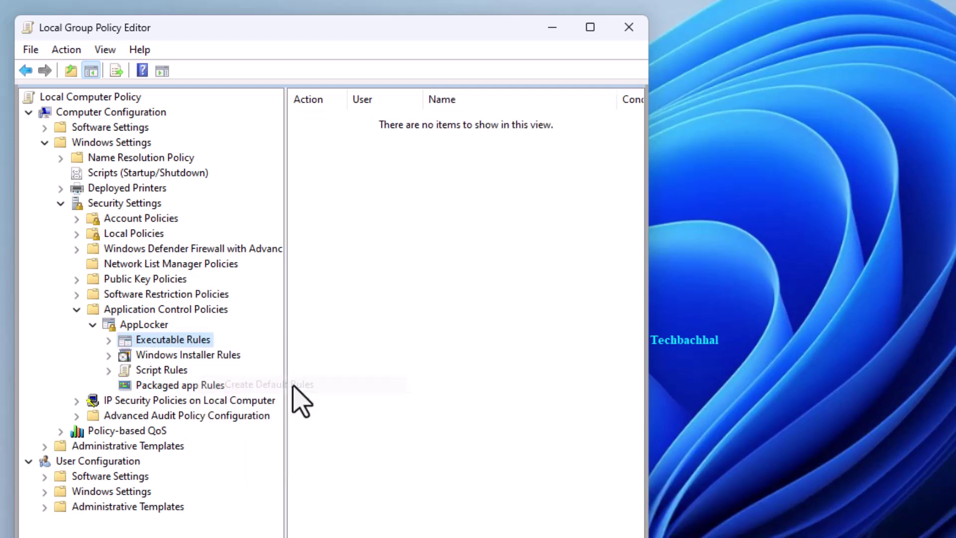
right_click(197, 340)
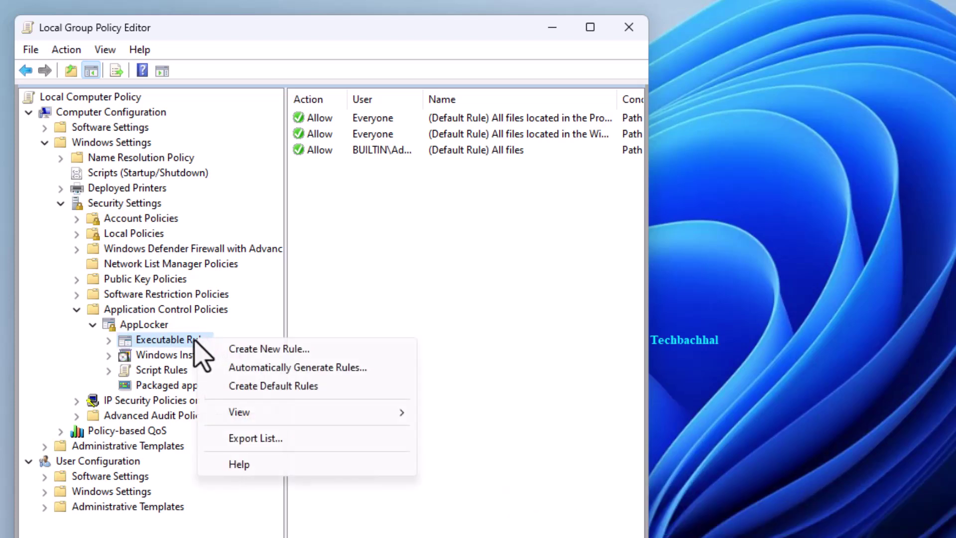
Step: Start a new executable rule set to Deny for Everyone with a Path condition
click(293, 351)
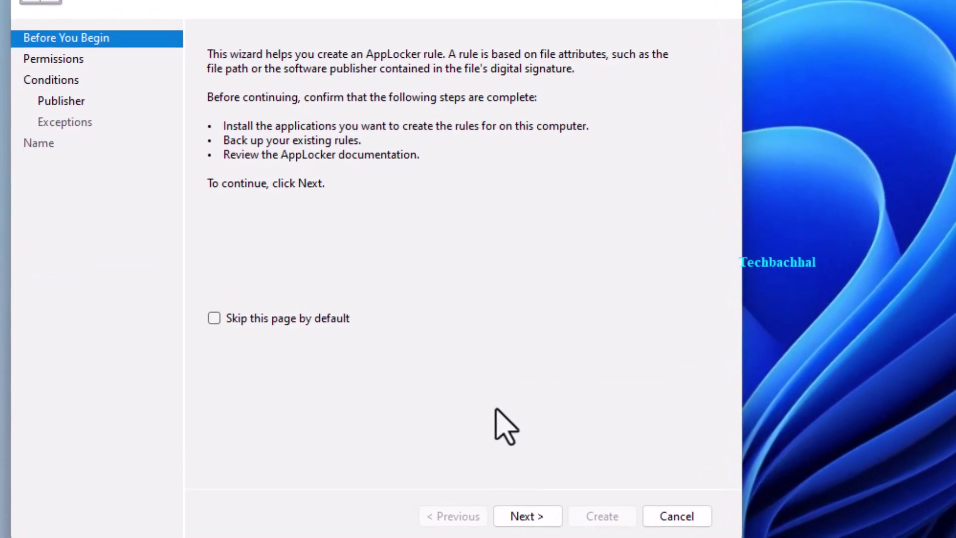
click(528, 517)
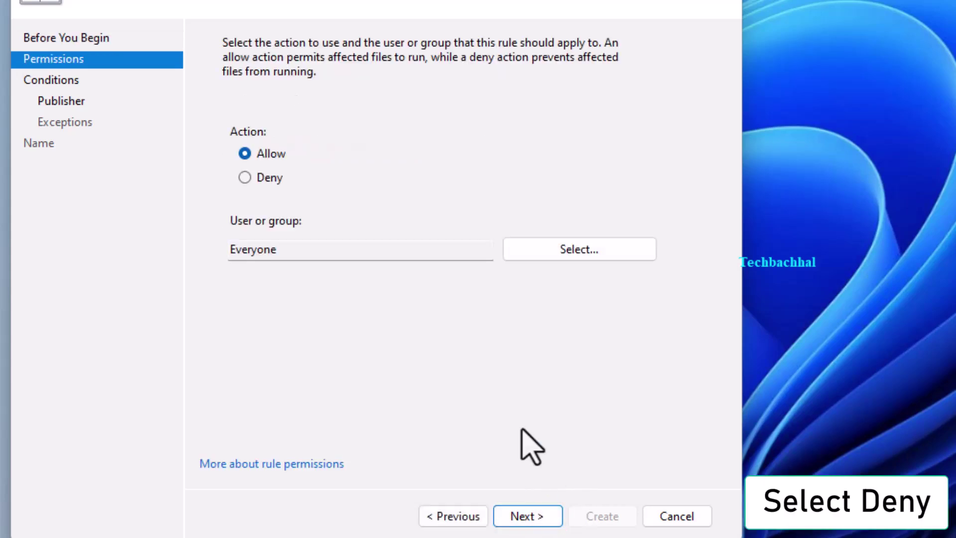
click(245, 178)
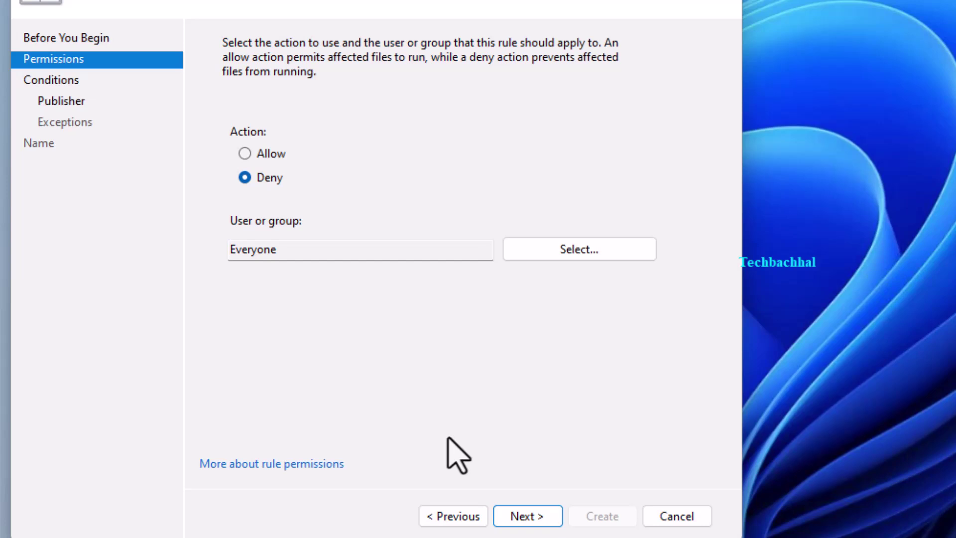
click(522, 518)
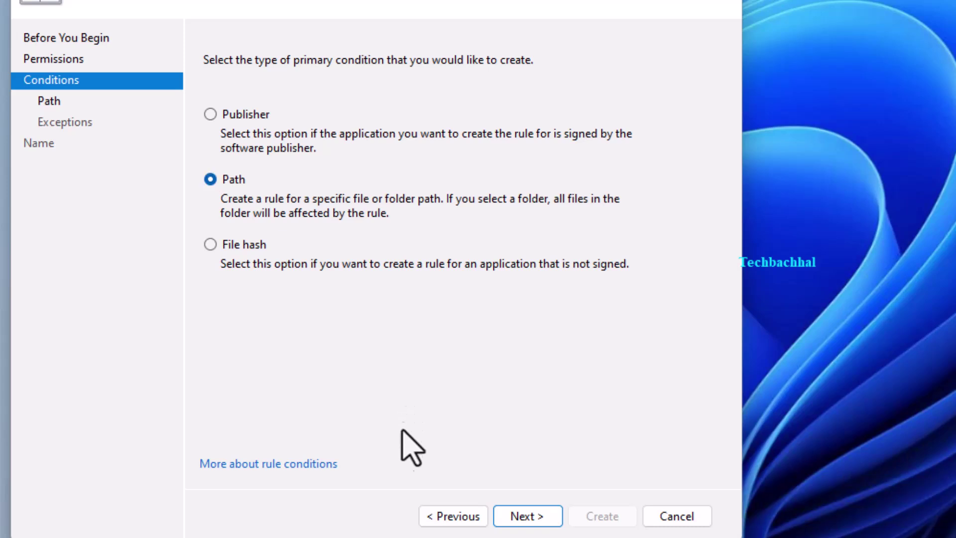
click(528, 521)
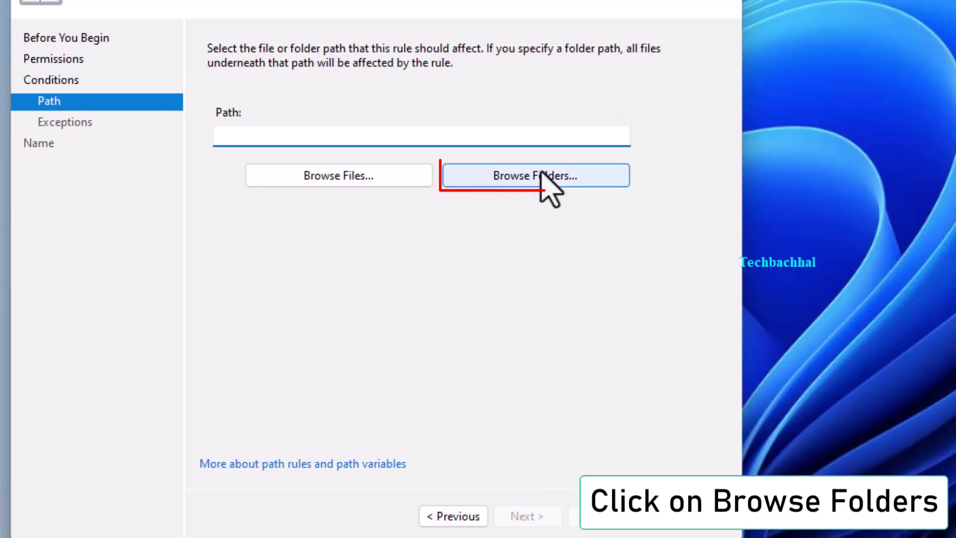
Step: Choose the Program Files folder so the rule path reads %PROGRAMFILES%\*
click(533, 187)
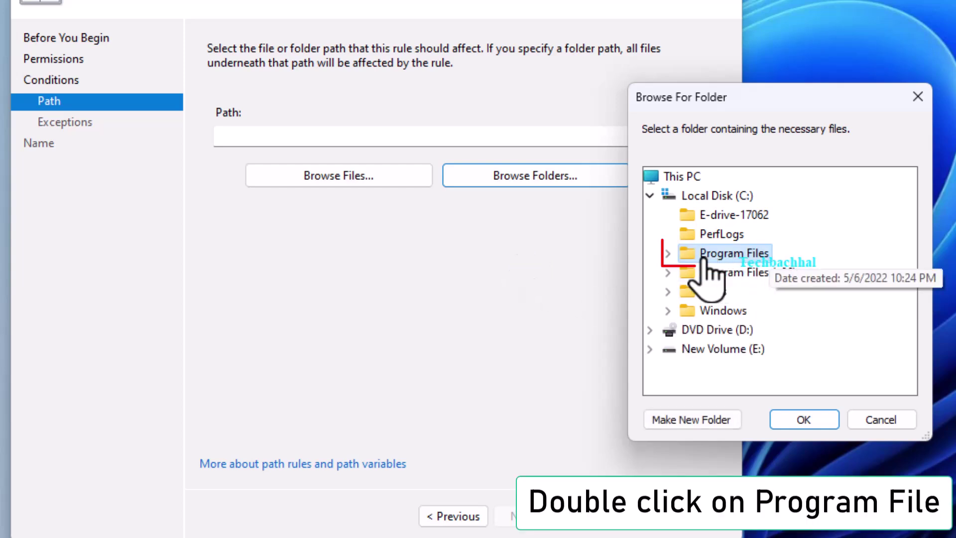
double_click(667, 253)
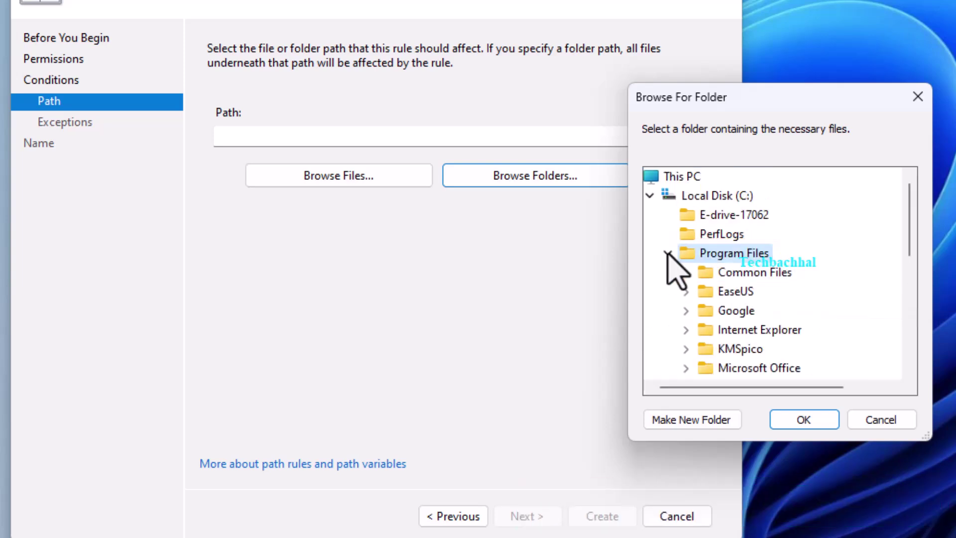
scroll(679, 271, down, 1)
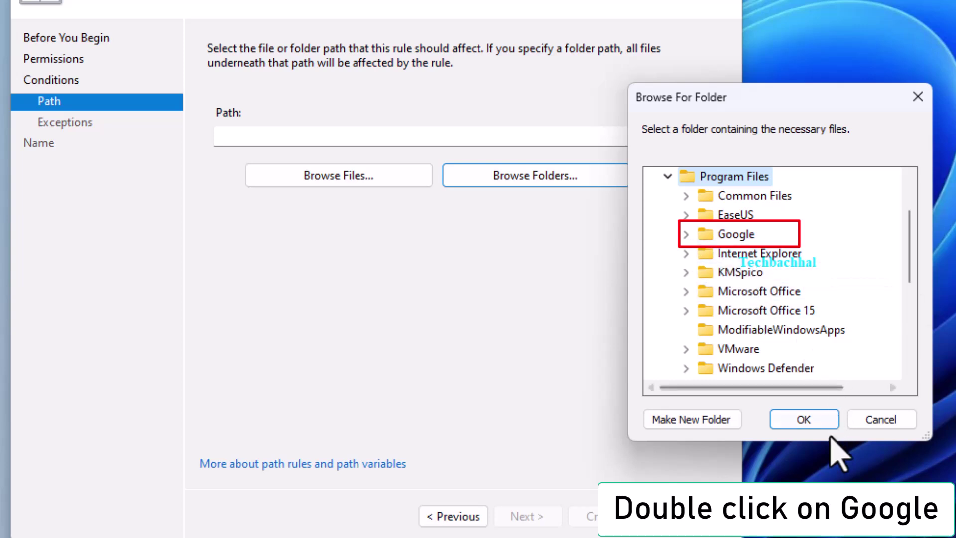
click(804, 420)
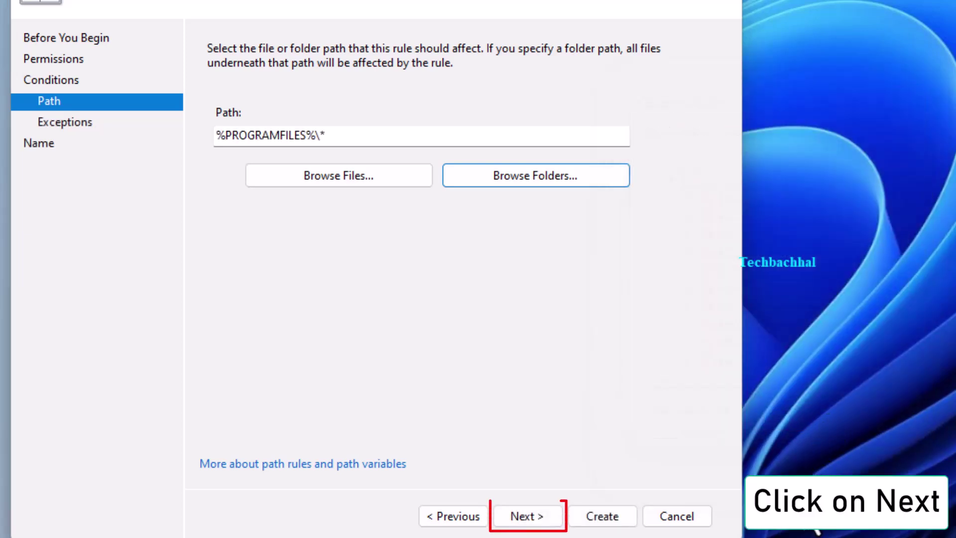
Step: Skip exceptions, replace the default name with 'Google', and create the deny rule
click(526, 517)
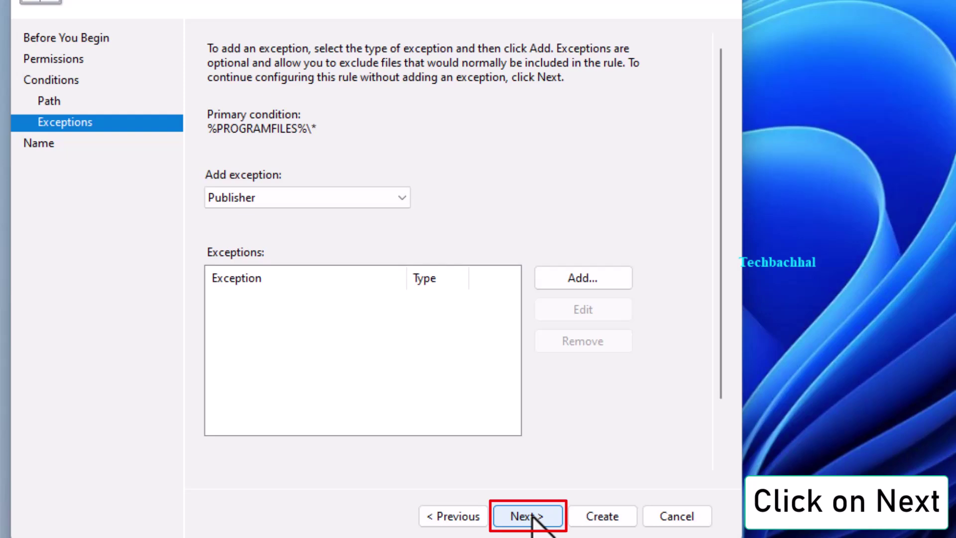
click(533, 516)
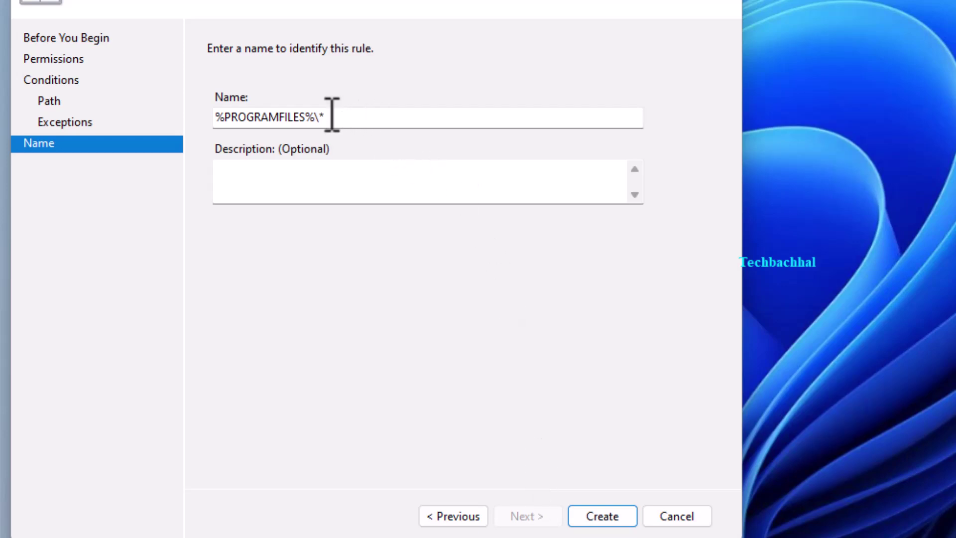
drag(331, 115, 211, 112)
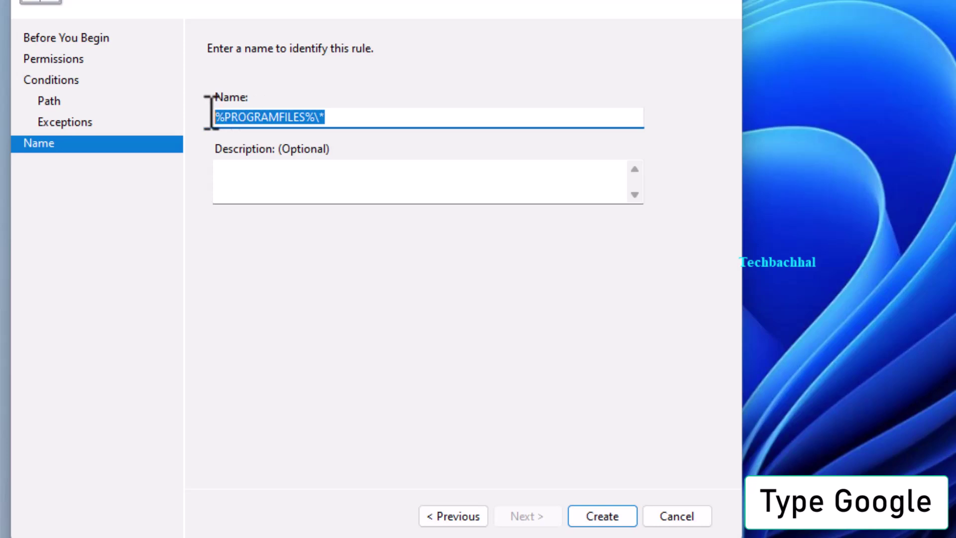
key(BackSpace)
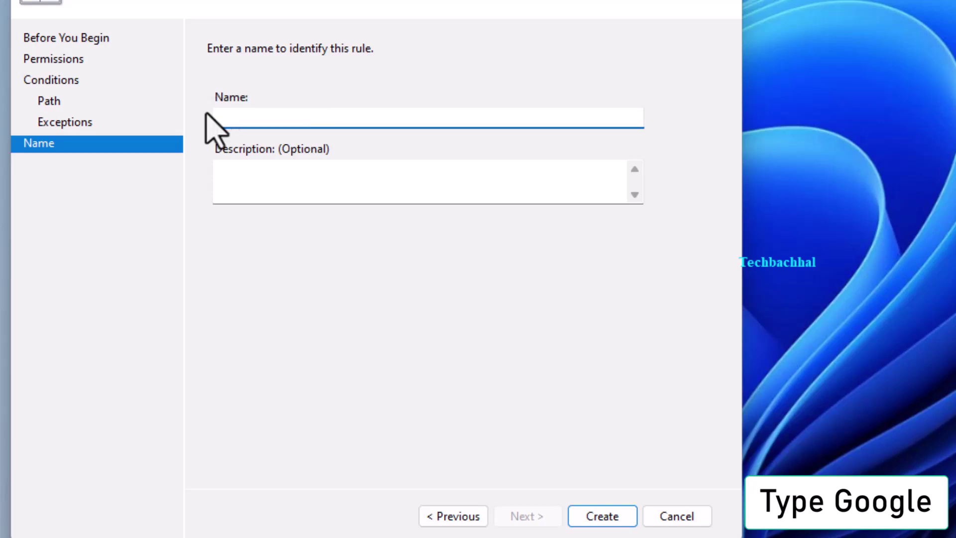
text(Google)
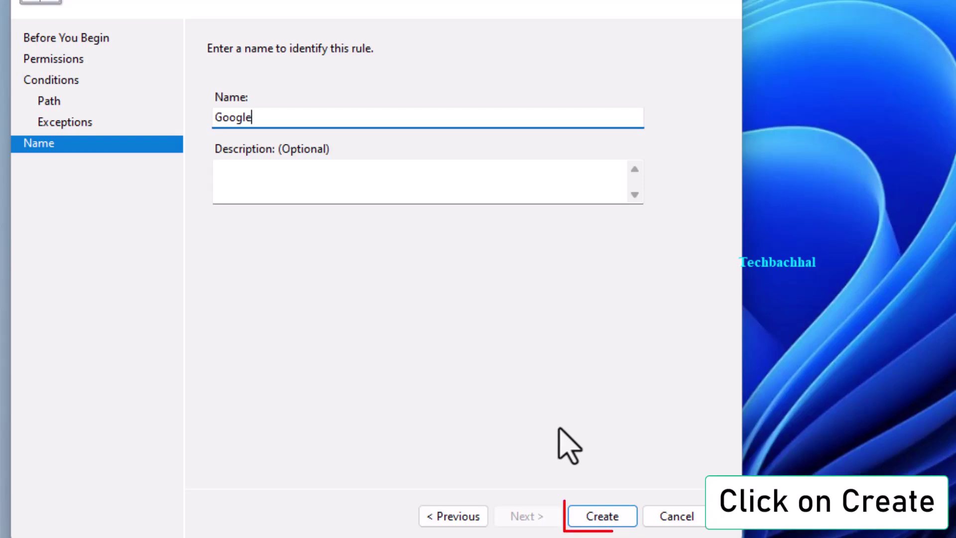
click(607, 518)
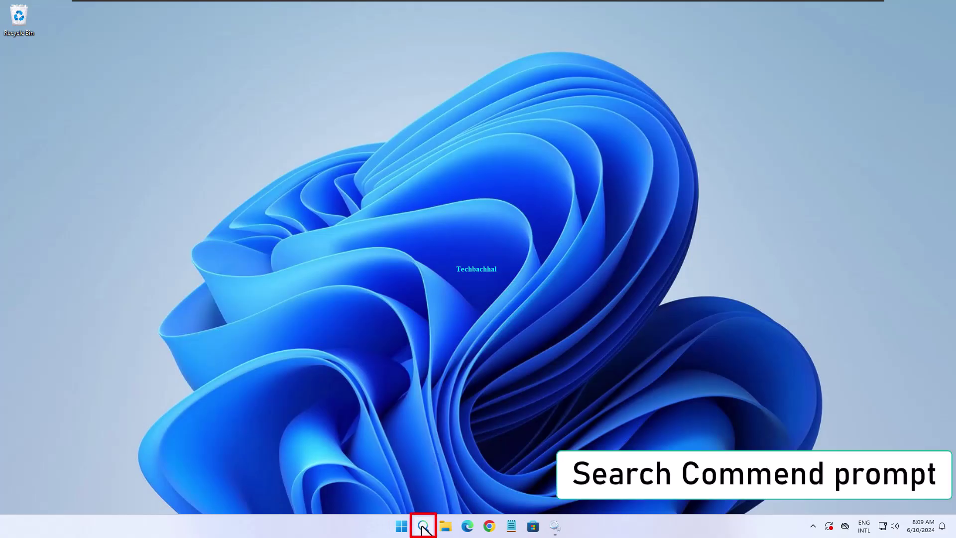
Step: Search Windows for 'command prompt' and launch Command Prompt
click(424, 527)
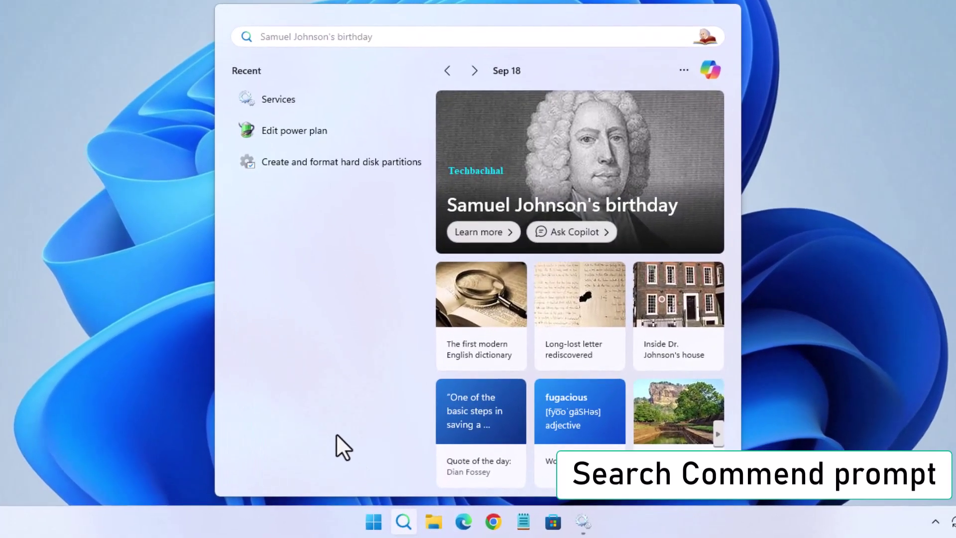
text(comma)
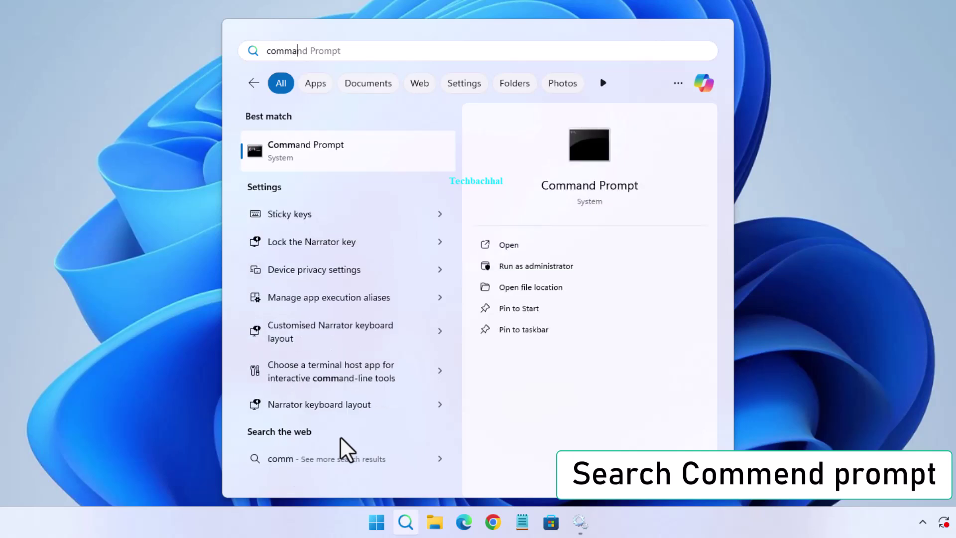
text(nd pro)
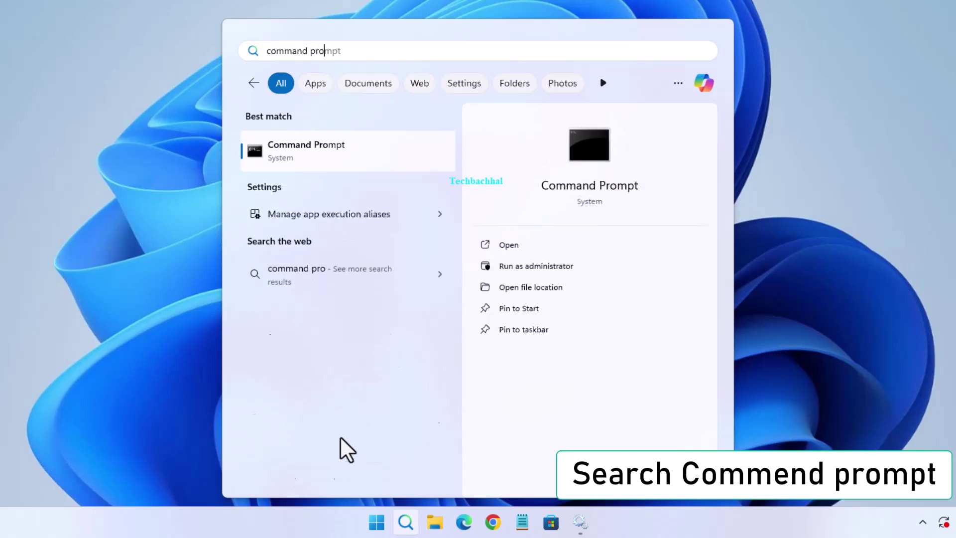
text(mpt)
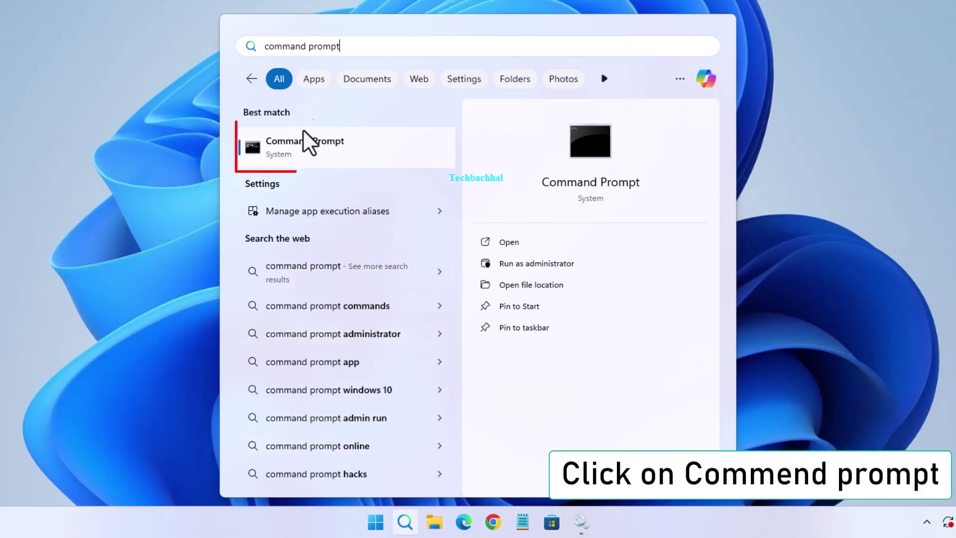
click(314, 144)
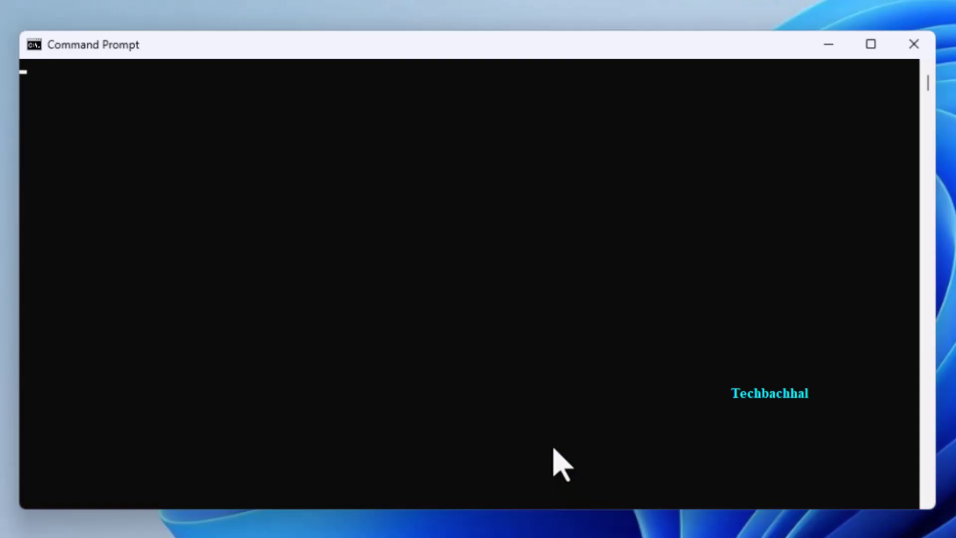
Step: Run gpupdate /force to refresh computer and user policy, then close Command Prompt
text(g)
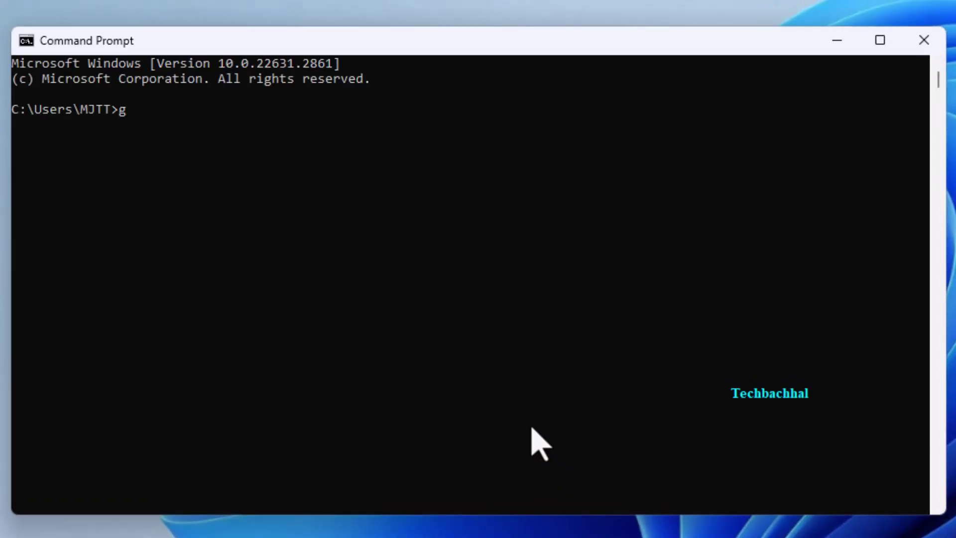
text(p)
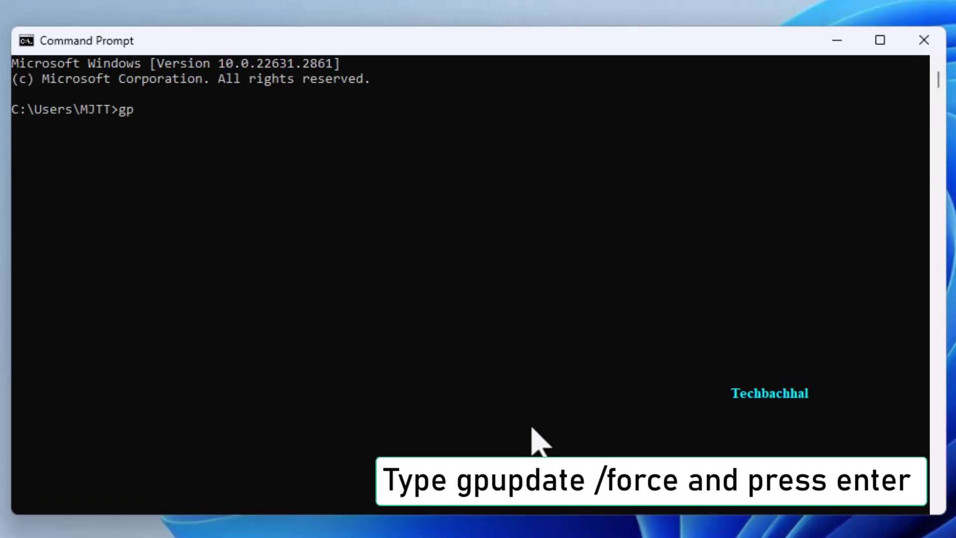
text(update /force)
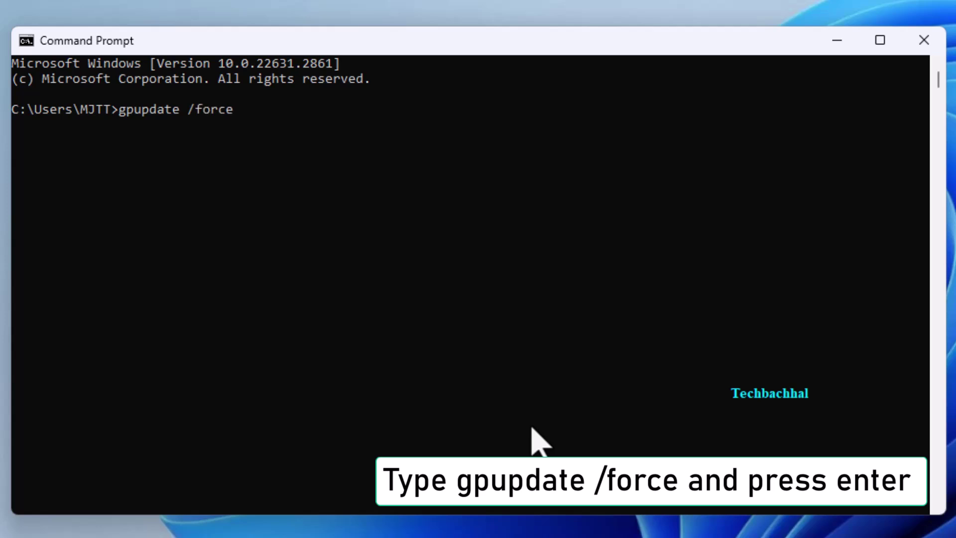
key(Return)
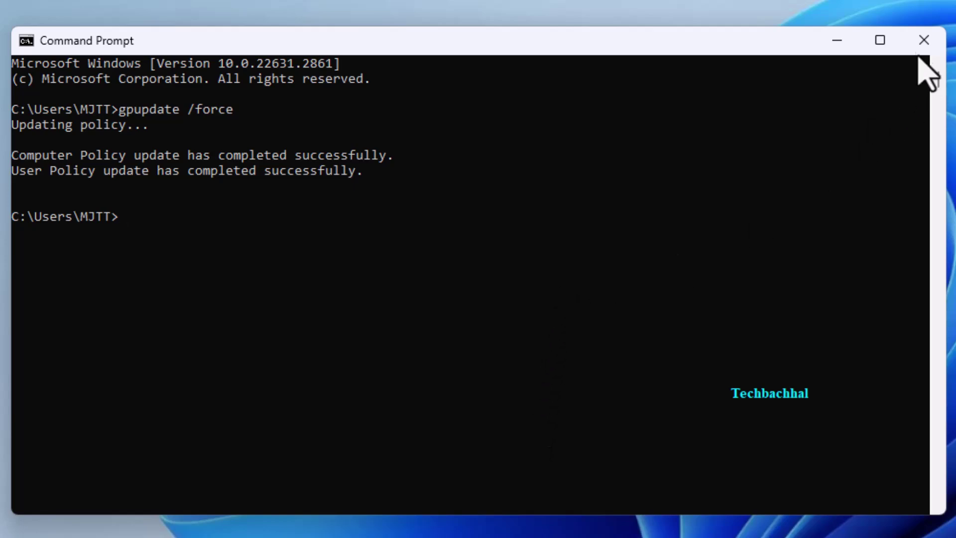
click(932, 42)
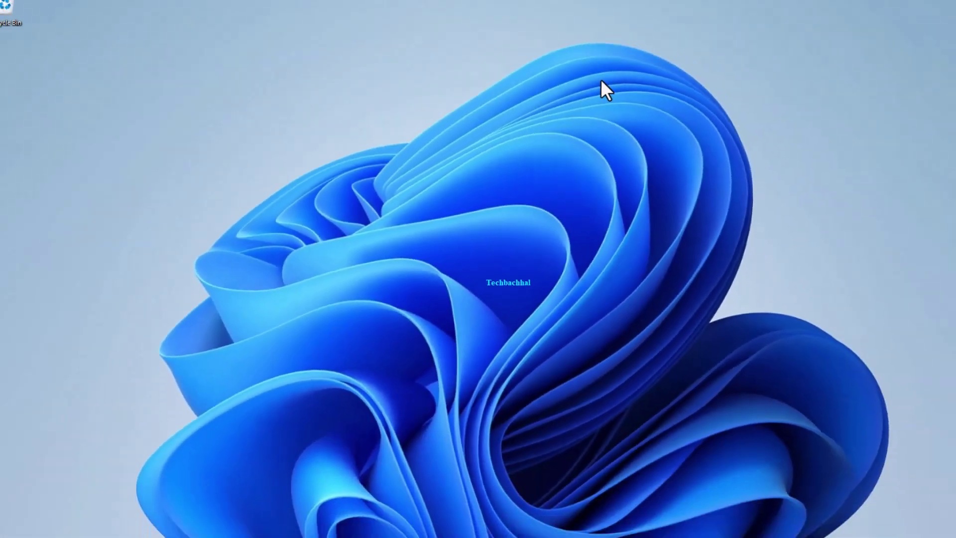